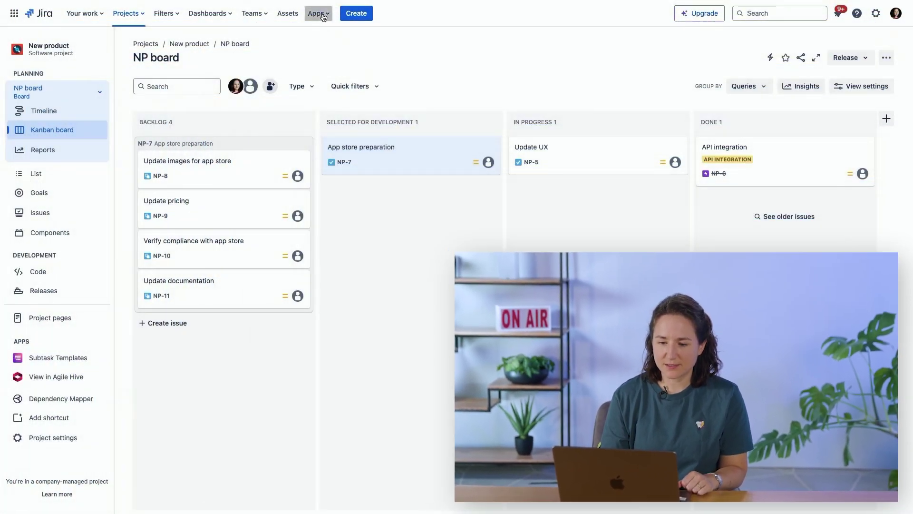
Go from the Apps menu to Templating.app's Behaviour Builder Issue Create Screen Templates page
left_click(323, 13)
left_click(367, 57)
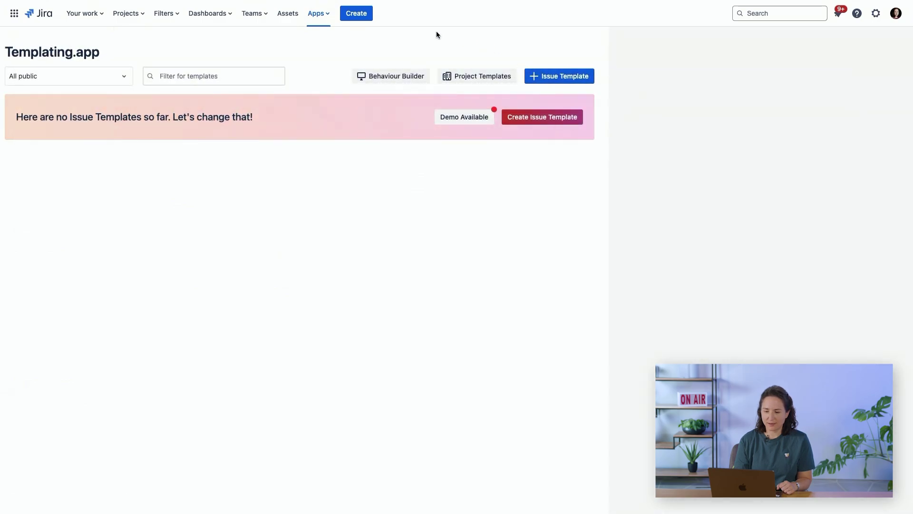
left_click(384, 77)
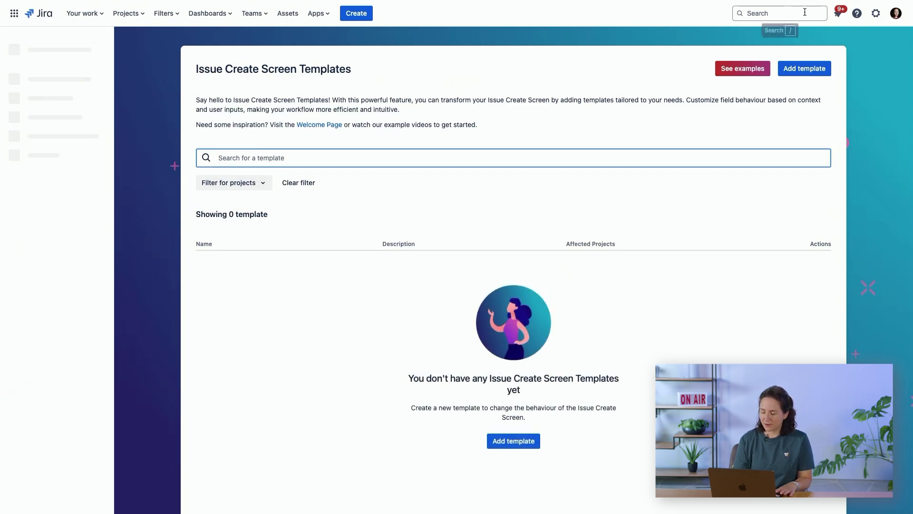
left_click(746, 67)
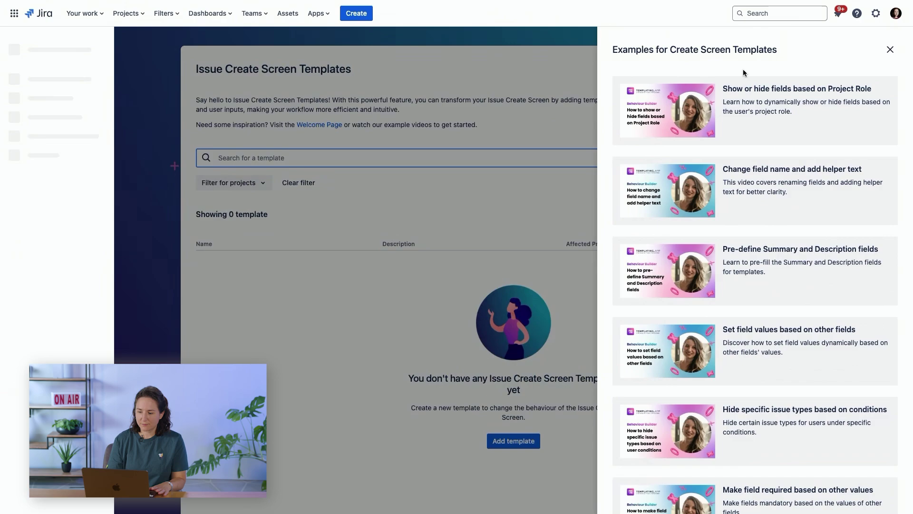
scroll(763, 139, "down", 3)
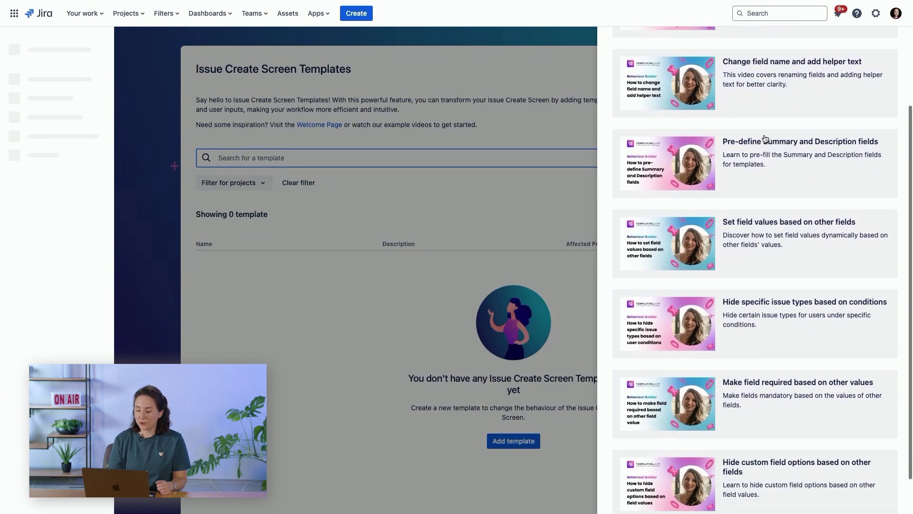
scroll(764, 138, "down", 2)
scroll(764, 139, "up", 5)
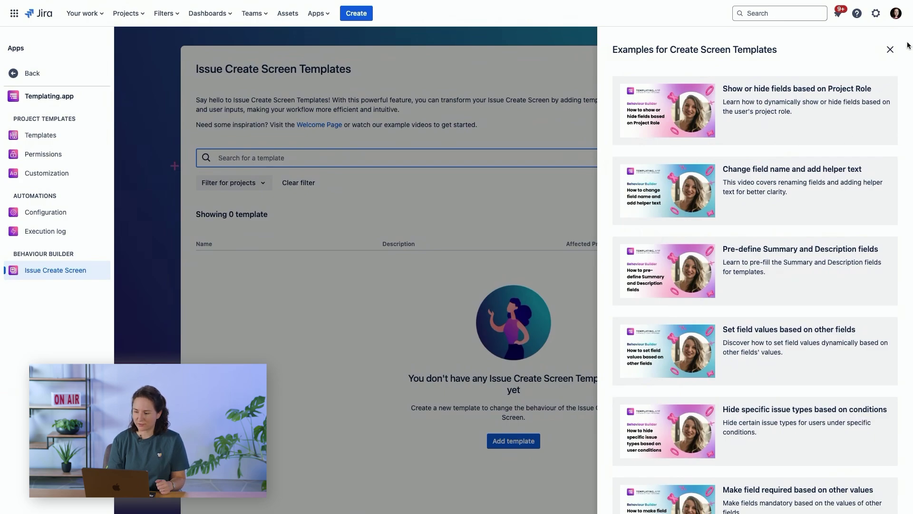
left_click(891, 51)
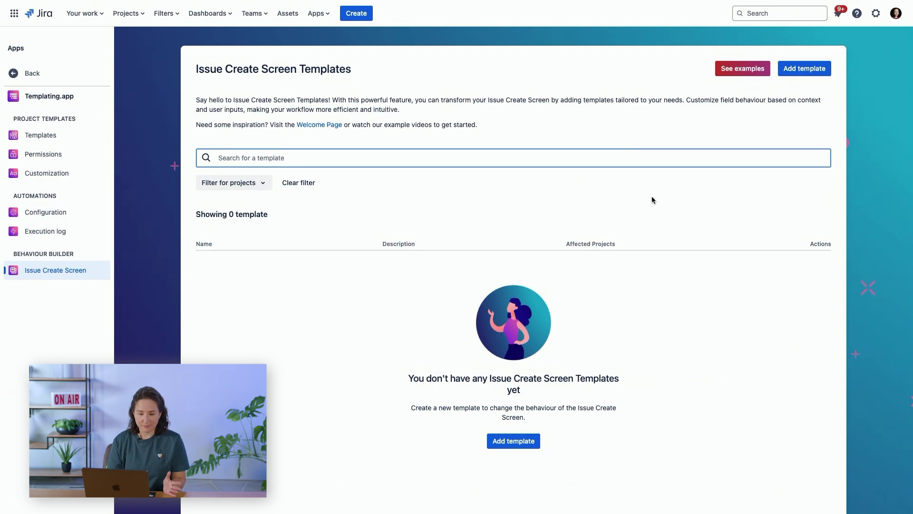
Add a new create screen template and name it 'Bug report'
left_click(822, 71)
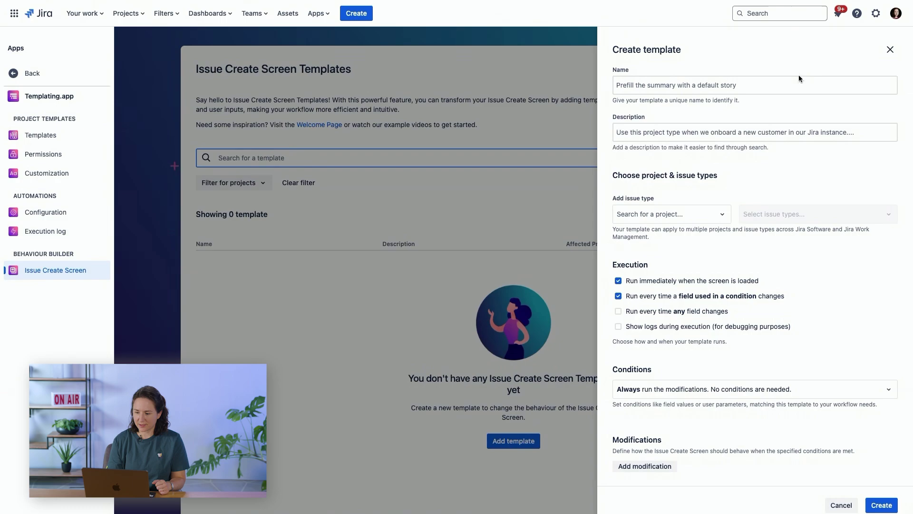
left_click(727, 85)
type("Bug report")
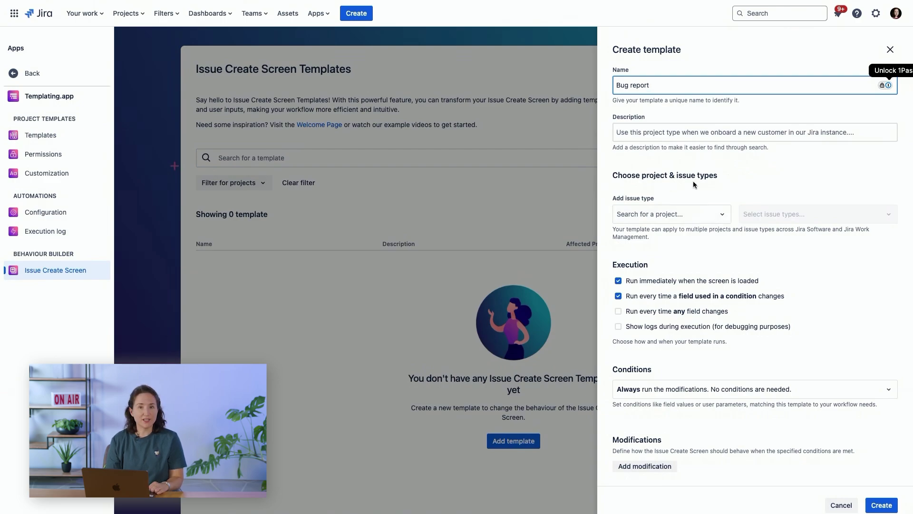
Apply the template to Bug issues in the New product (NP) project
left_click(723, 217)
left_click(684, 251)
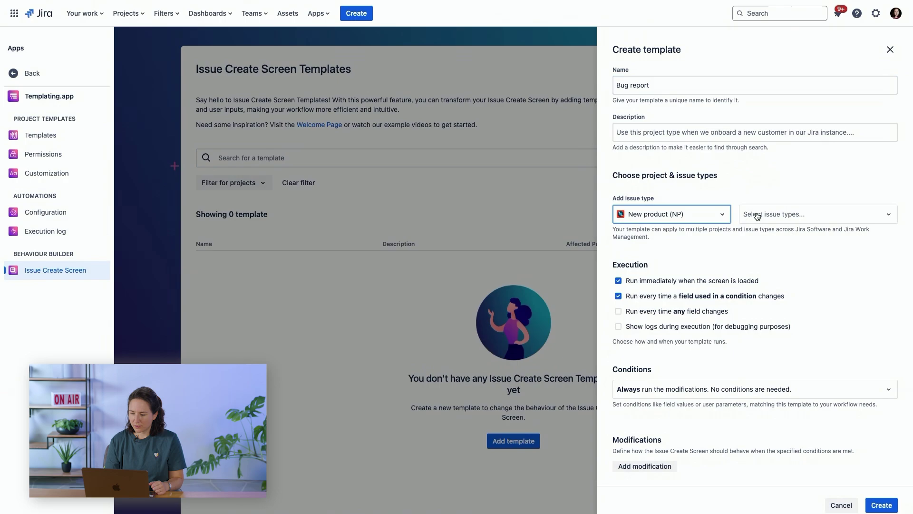
left_click(779, 213)
left_click(775, 284)
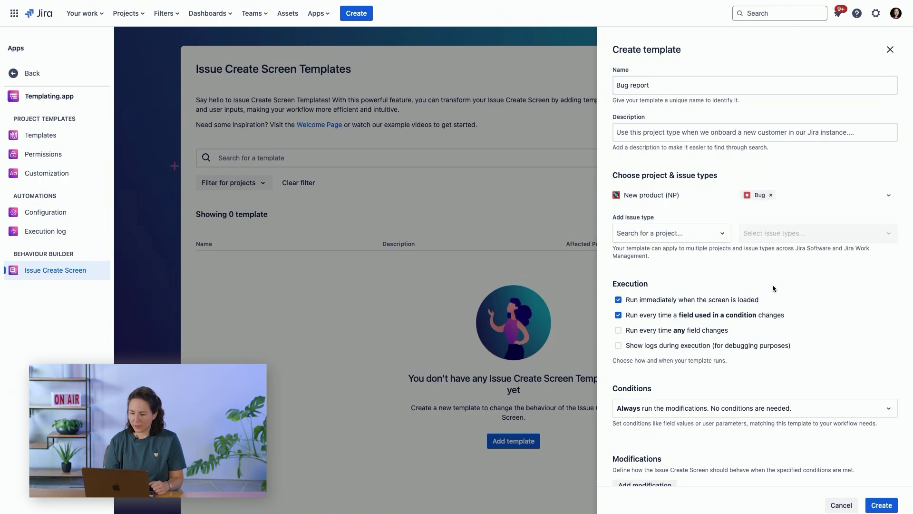
Also apply the template to Task issues in the Music (MUS) project
left_click(718, 236)
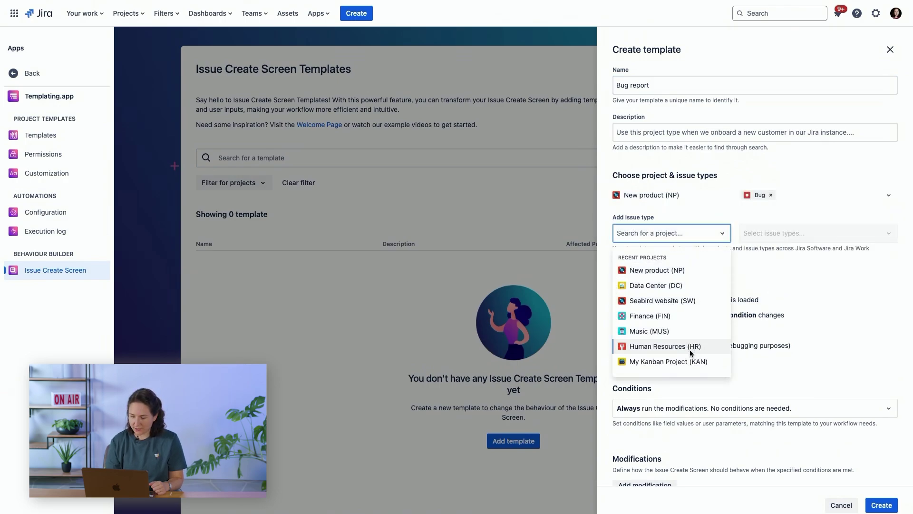
left_click(689, 331)
left_click(766, 234)
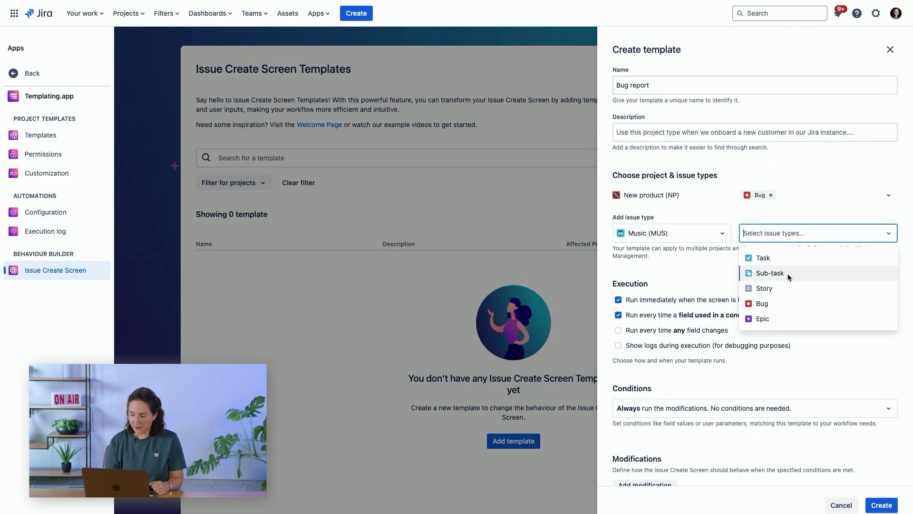
left_click(787, 258)
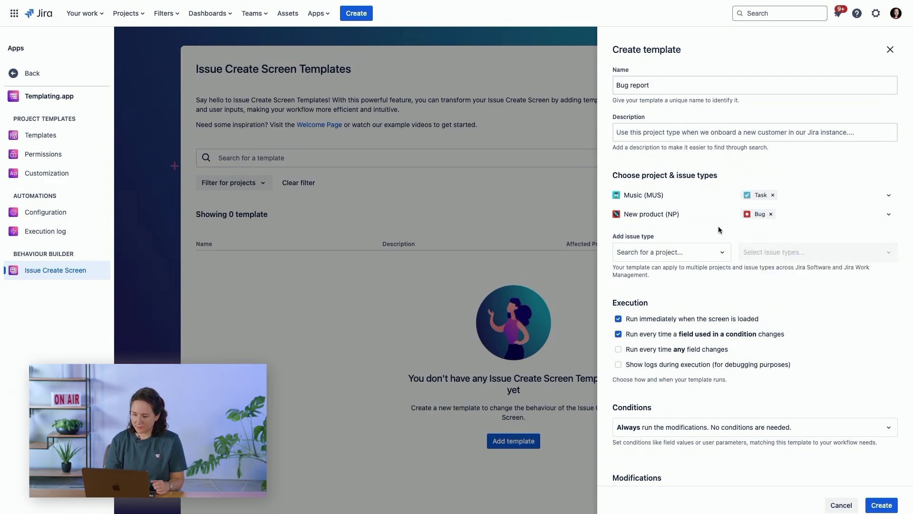
scroll(710, 226, "down", 2)
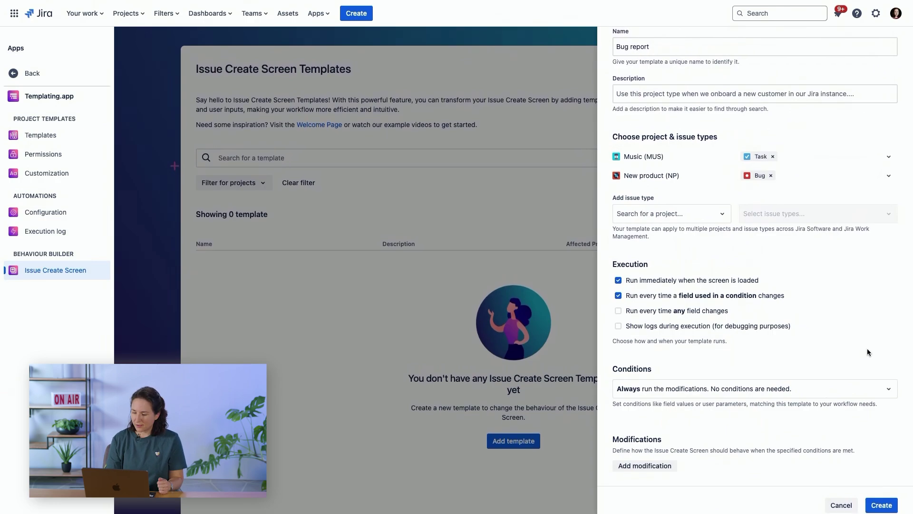
Set Conditions to run modifications only if all conditions are met
left_click(889, 392)
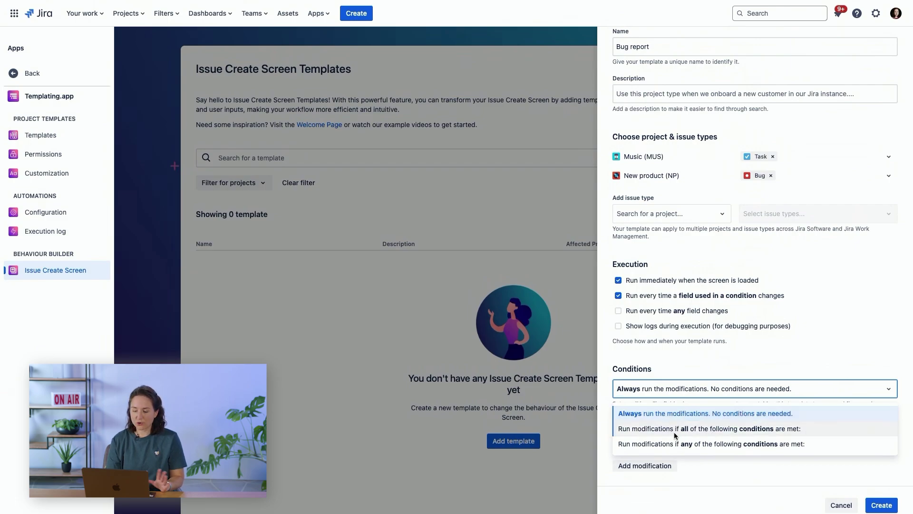
left_click(701, 433)
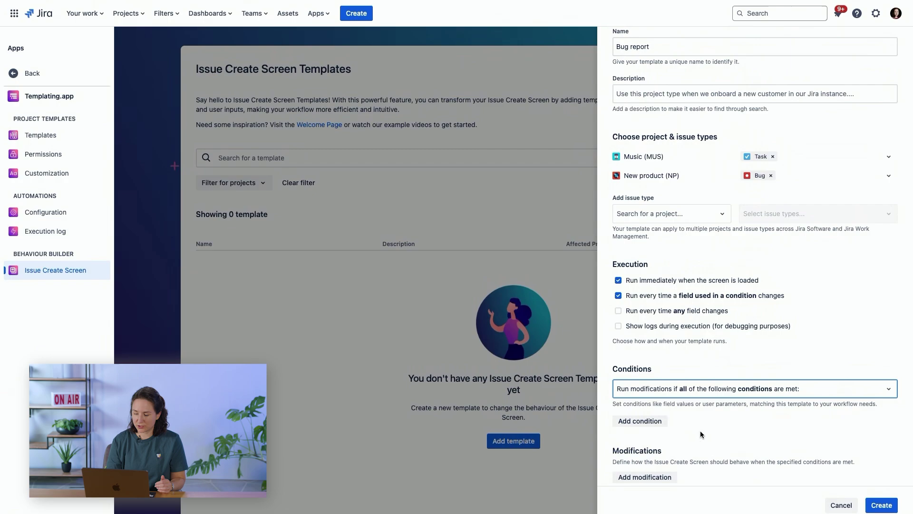
scroll(807, 360, "down", 2)
Add a condition: Priority value equals any of Highest
left_click(643, 354)
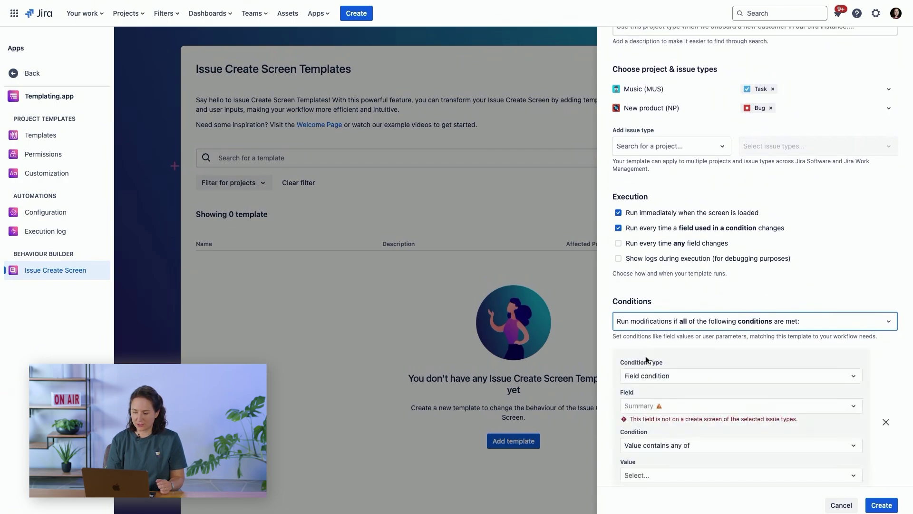
scroll(796, 346, "down", 3)
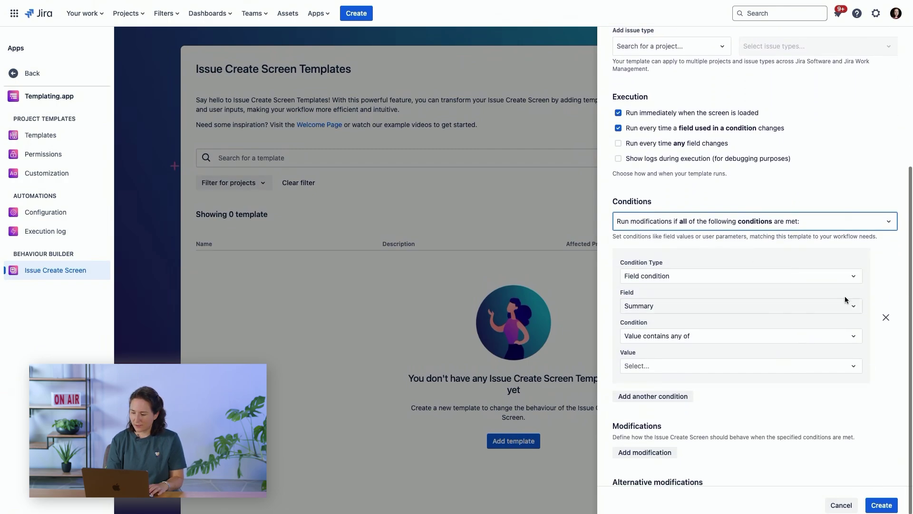
left_click(852, 307)
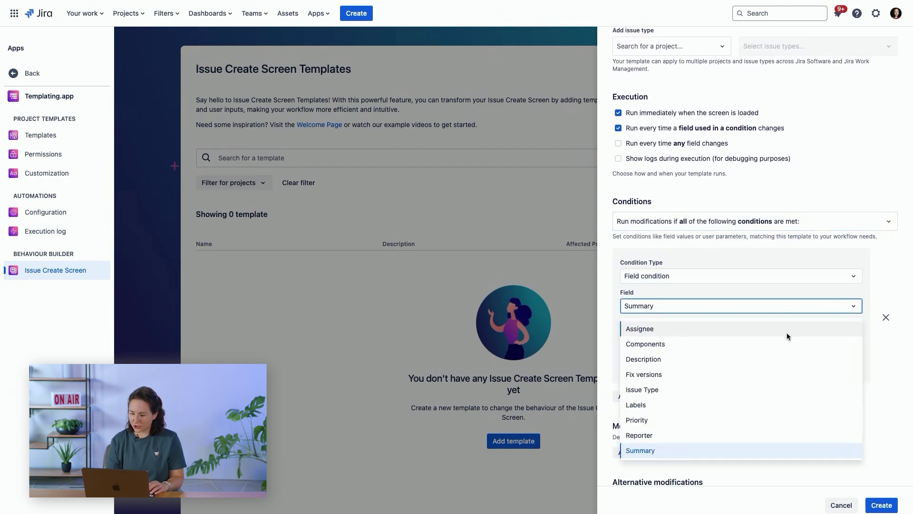
scroll(761, 371, "down", 1)
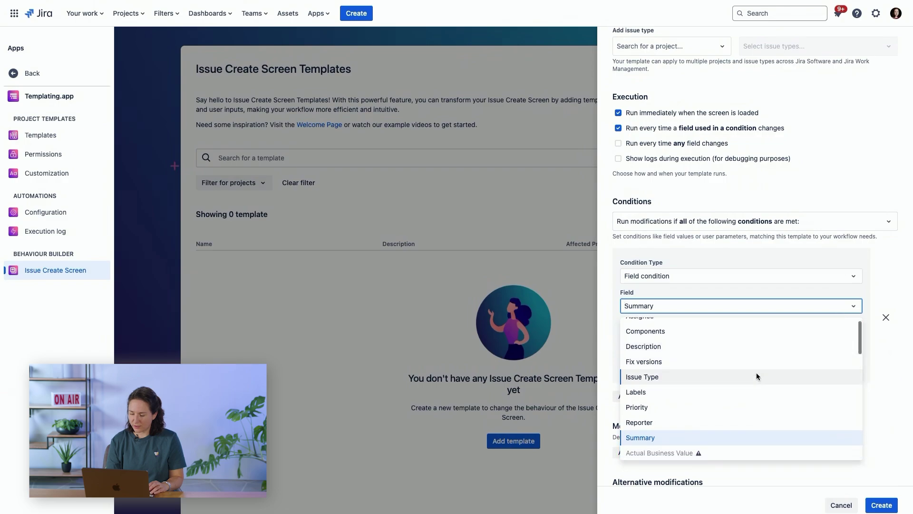
left_click(732, 407)
left_click(751, 336)
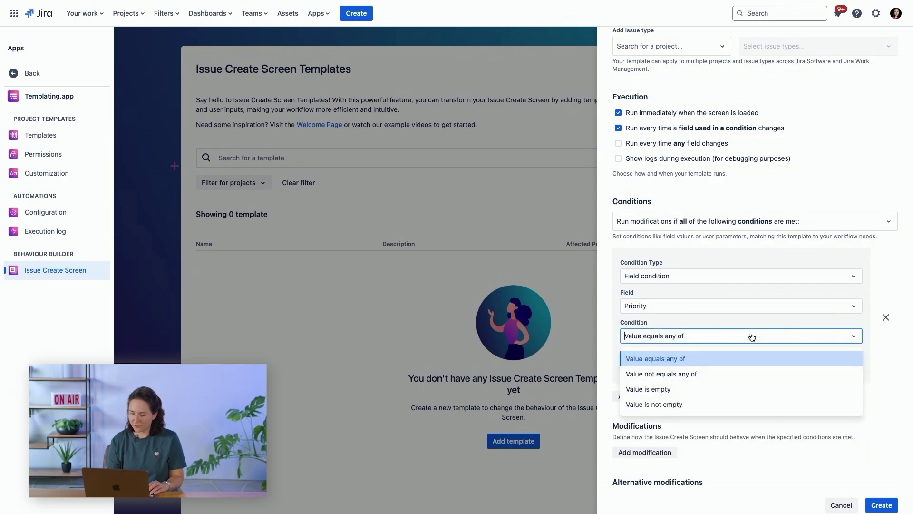
left_click(868, 330)
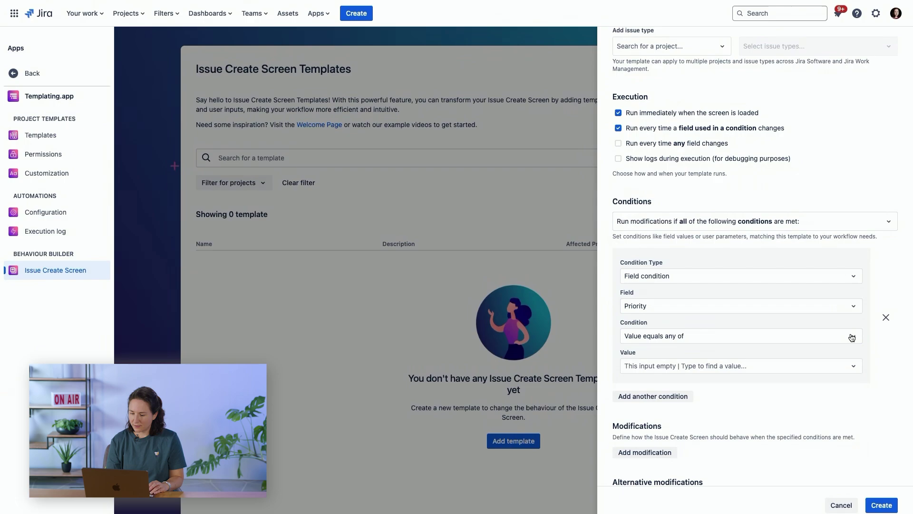
left_click(803, 367)
left_click(778, 403)
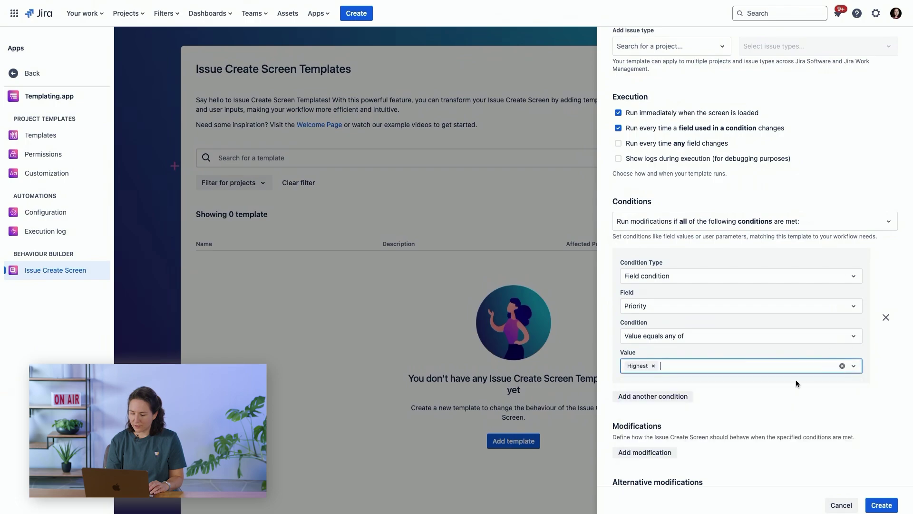
scroll(712, 388, "down", 2)
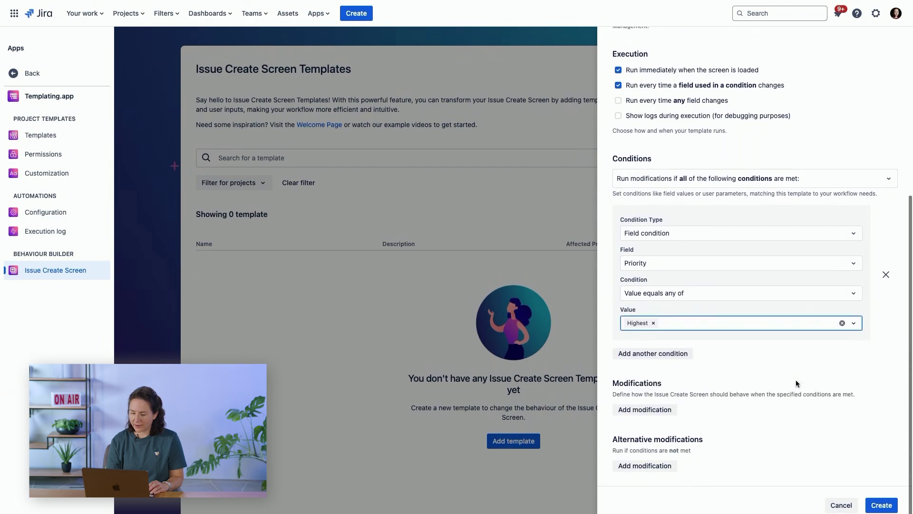
Add a 'Make field required' modification for the Assignee field
left_click(650, 410)
scroll(783, 362, "down", 3)
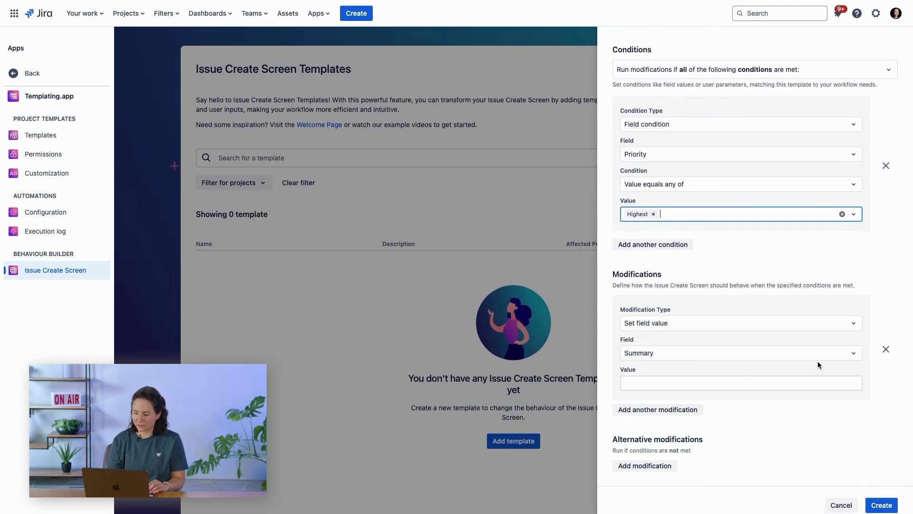
left_click(852, 325)
left_click(852, 325)
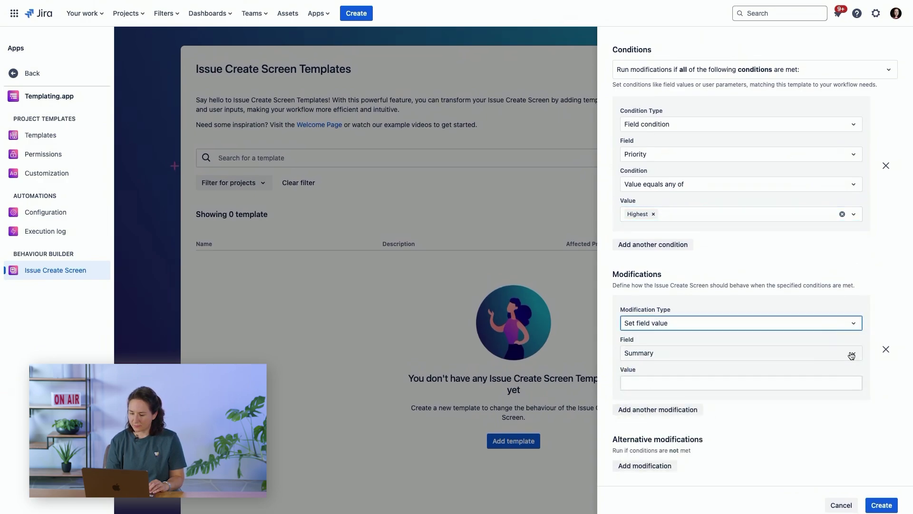
left_click(854, 325)
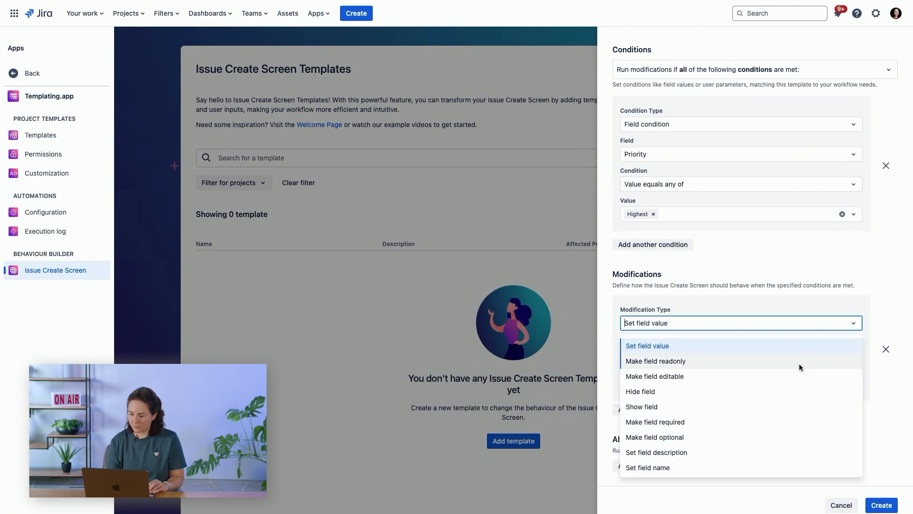
left_click(780, 421)
left_click(816, 384)
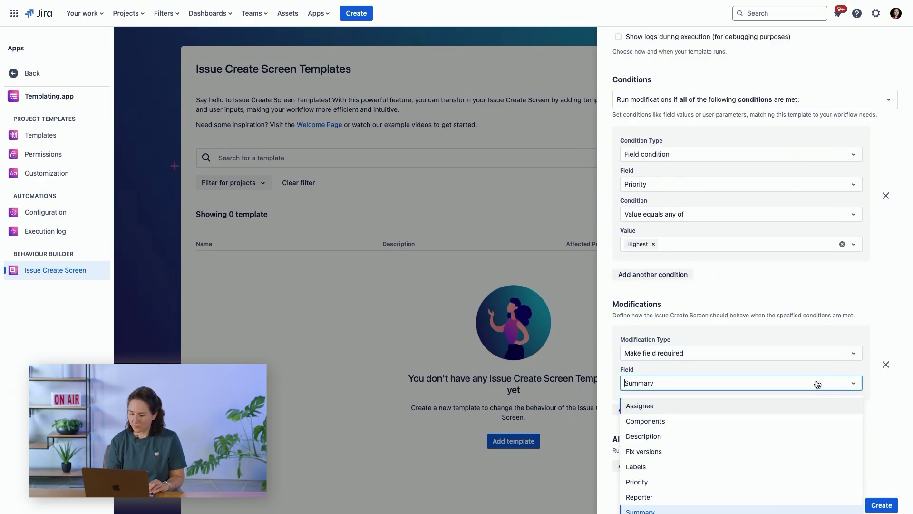
left_click(798, 404)
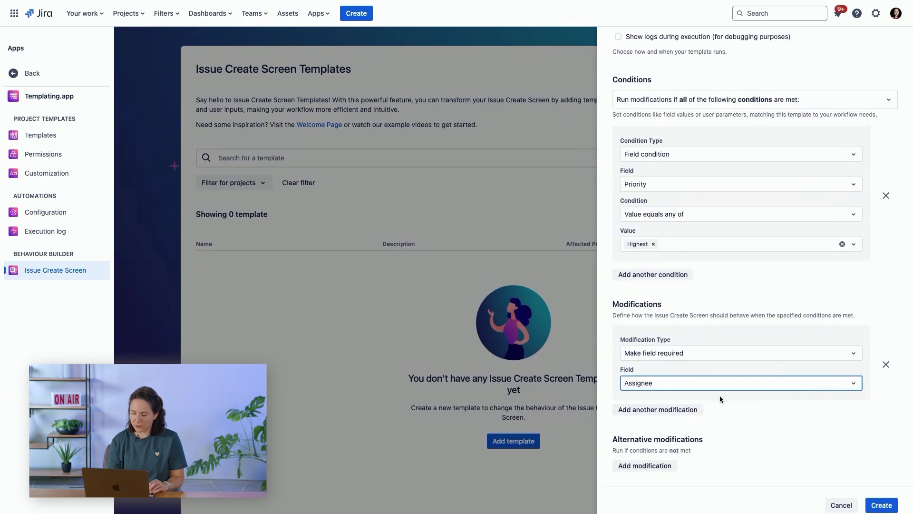
Add a second modification setting the Description value to the two pasted bug-report questions
left_click(697, 410)
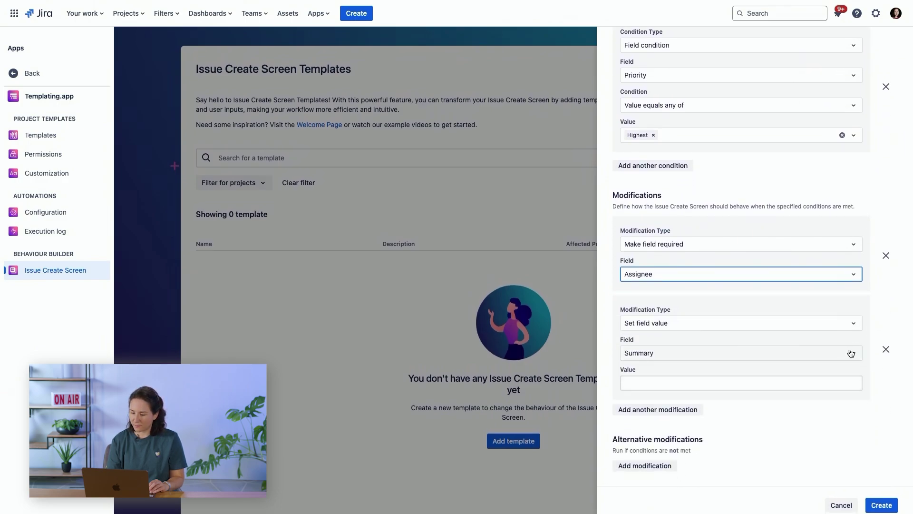
left_click(847, 354)
left_click(804, 405)
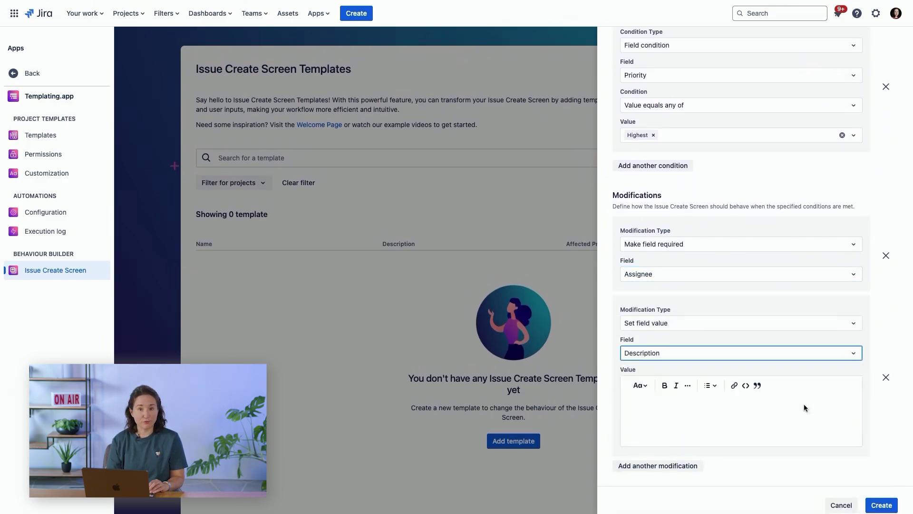
left_click(700, 411)
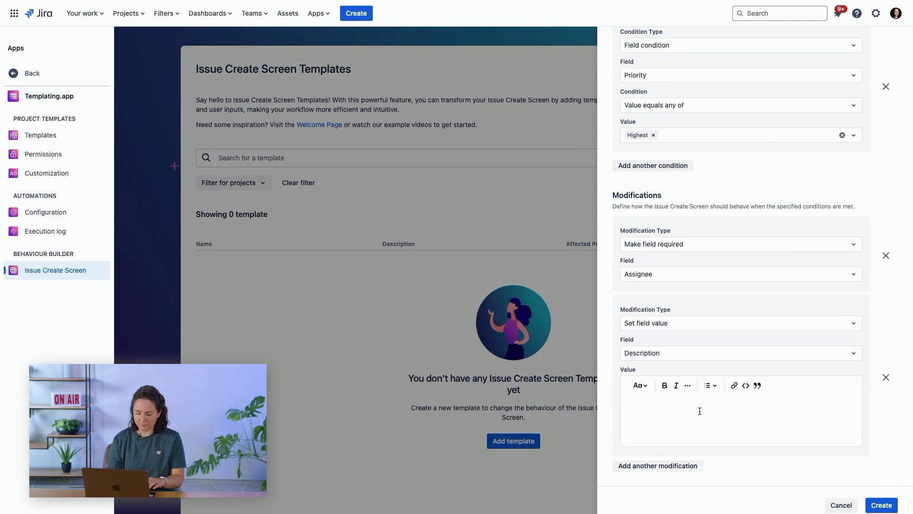
type("Where did you encounter the bug: How do you reproduce it:")
scroll(771, 409, "down", 2)
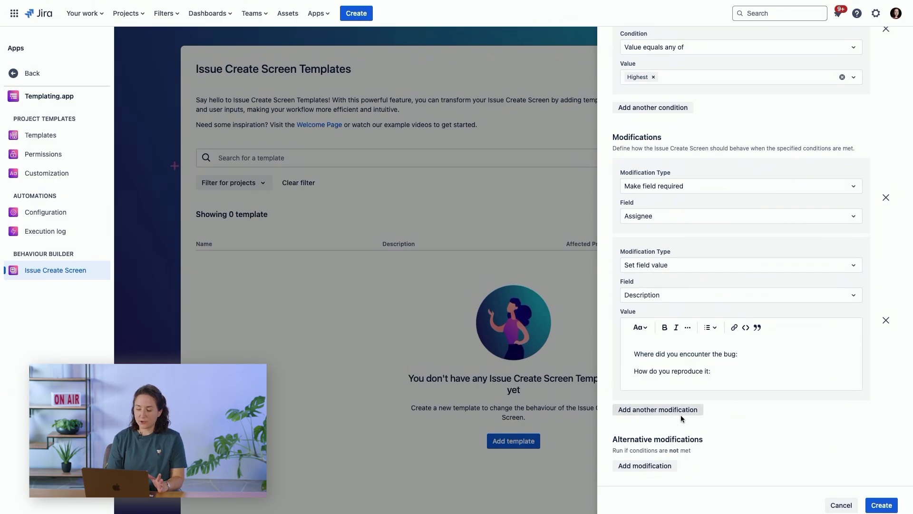
Under Alternative modifications, set the Priority field value to Lowest
left_click(645, 465)
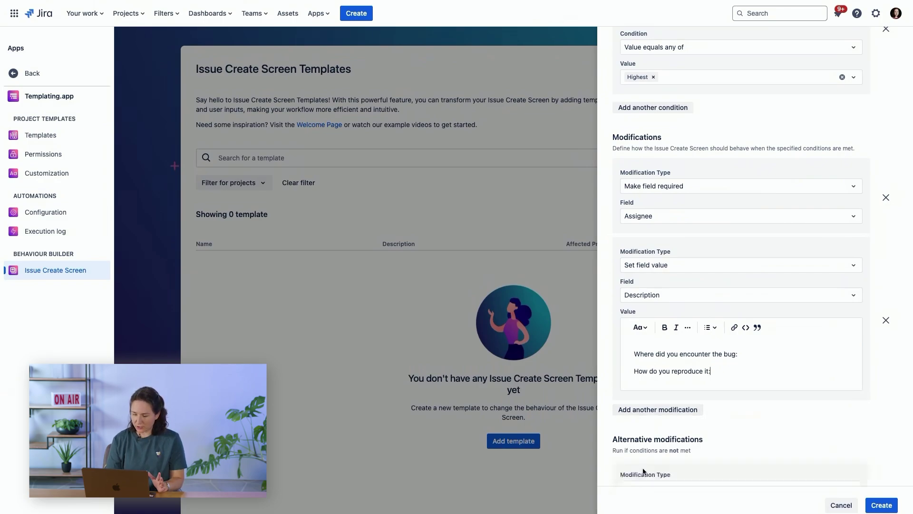
scroll(750, 416, "down", 2)
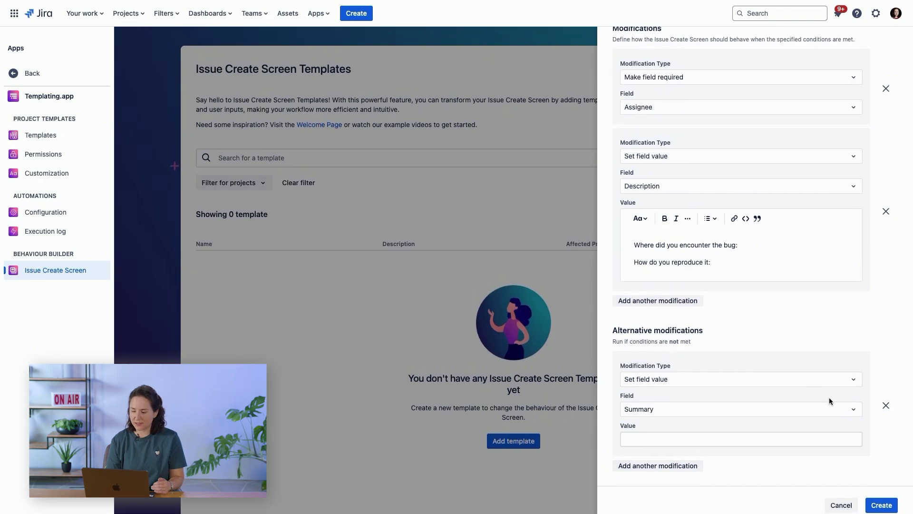
left_click(854, 412)
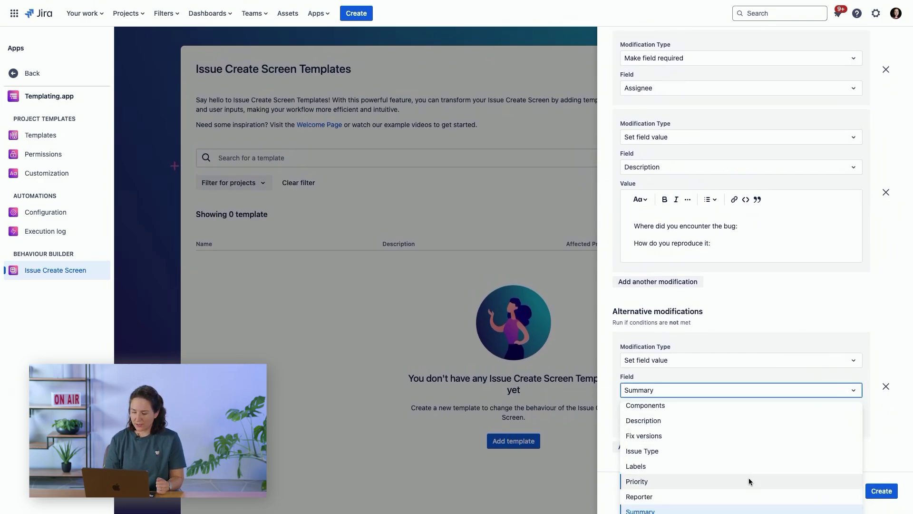
left_click(749, 480)
left_click(827, 445)
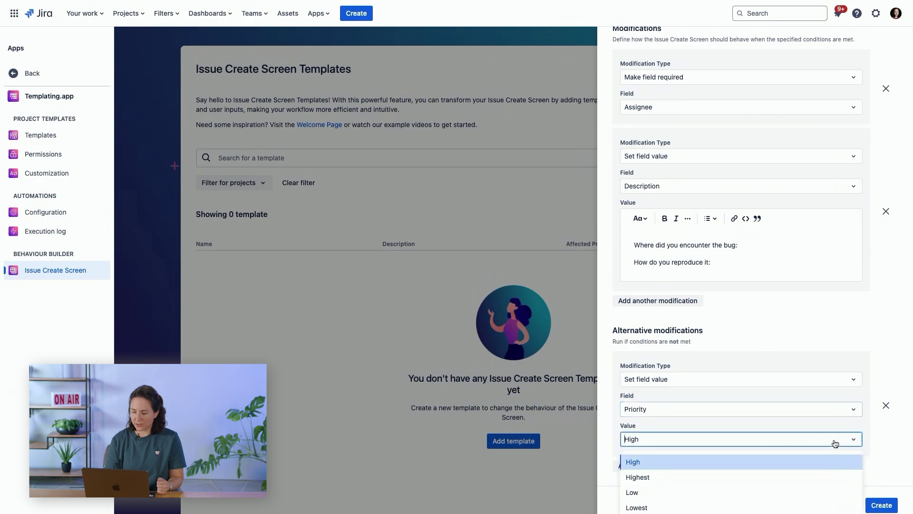
left_click(769, 507)
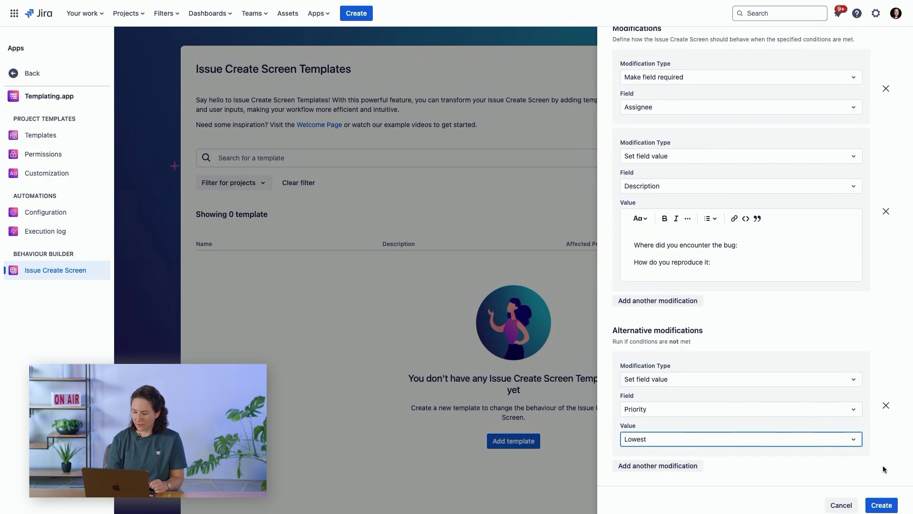
Save the Bug report template with Create, then go to the New product (NP) board
left_click(881, 504)
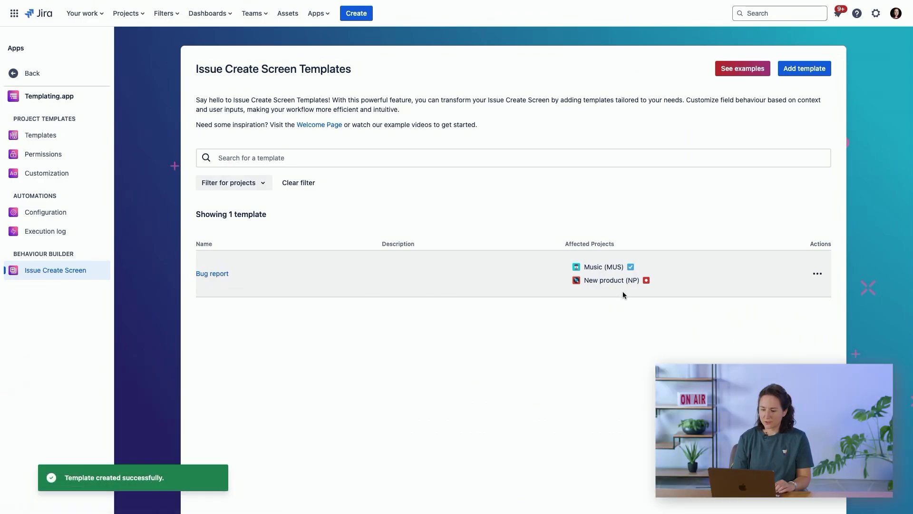
left_click(143, 18)
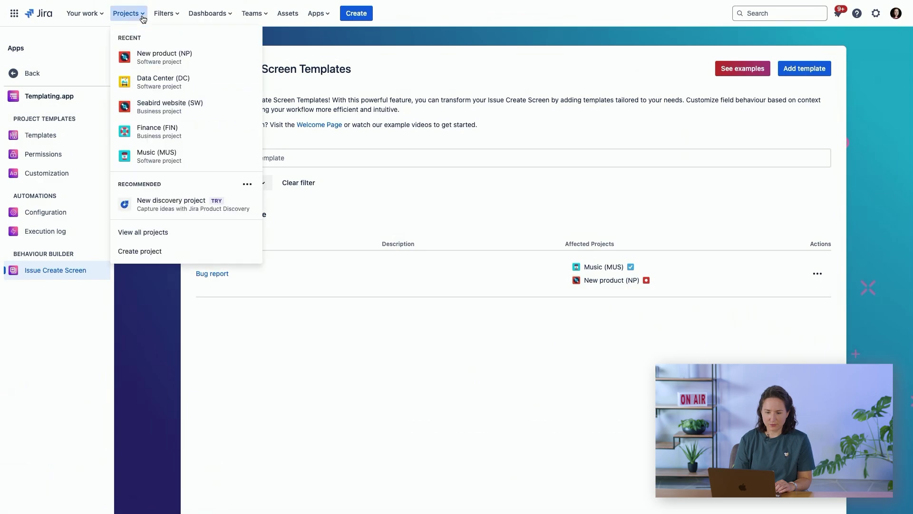
left_click(160, 56)
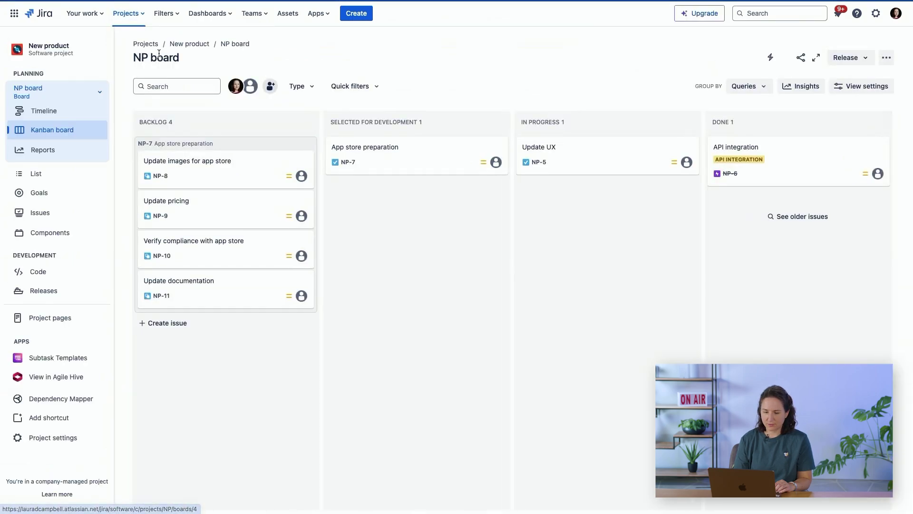
Start a Bug in New product titled 'Screen is not loading' with Highest priority
left_click(352, 14)
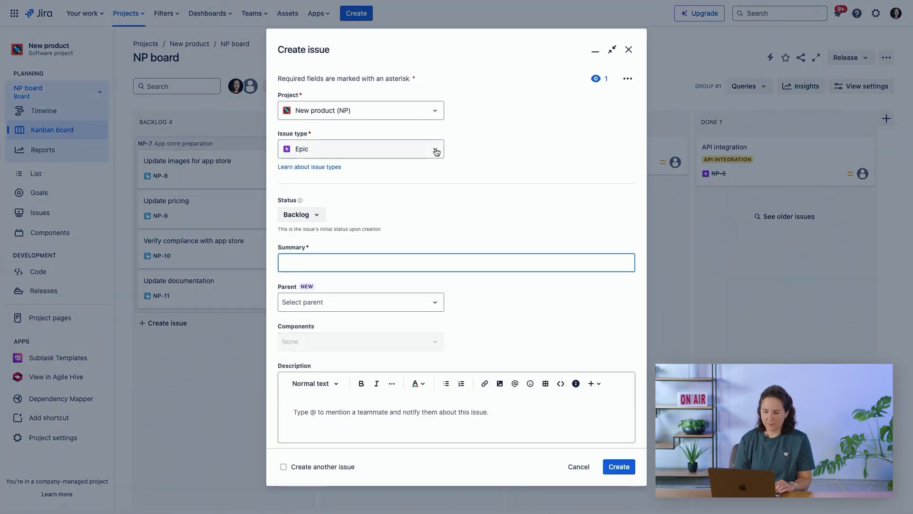
left_click(436, 152)
left_click(387, 207)
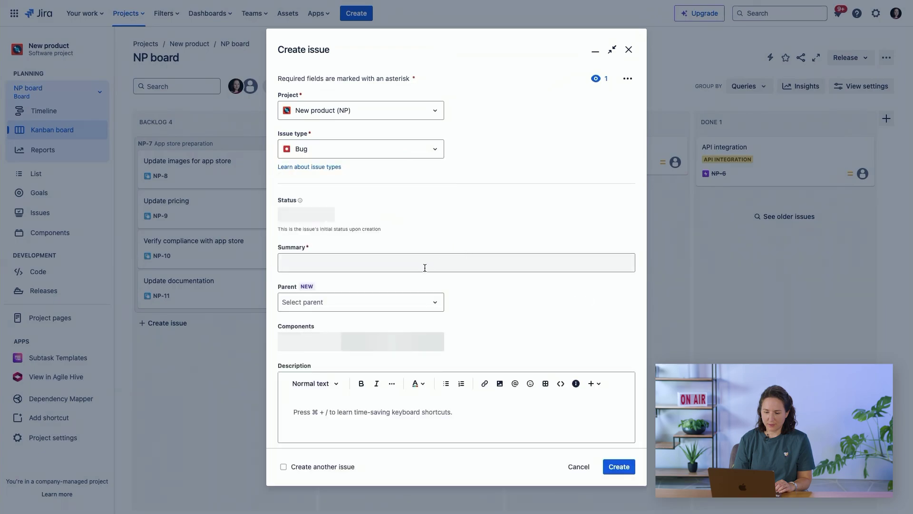
left_click(397, 262)
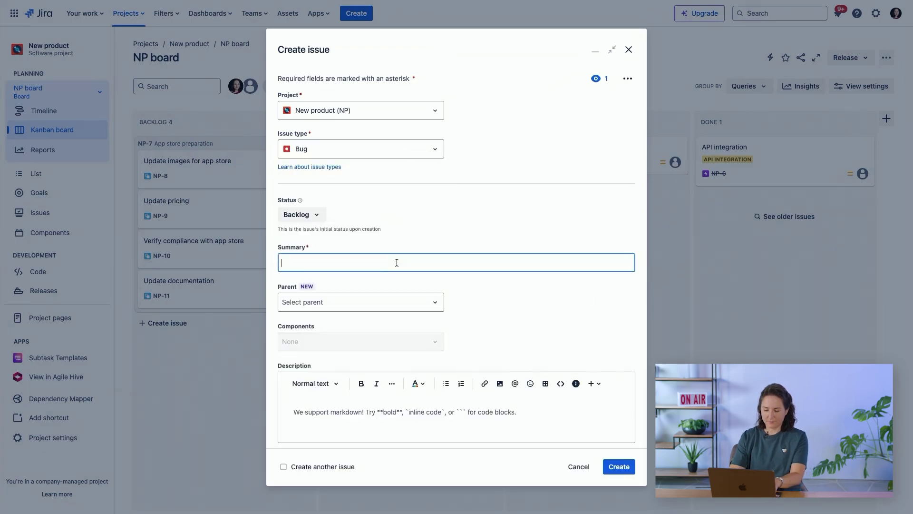
type("S")
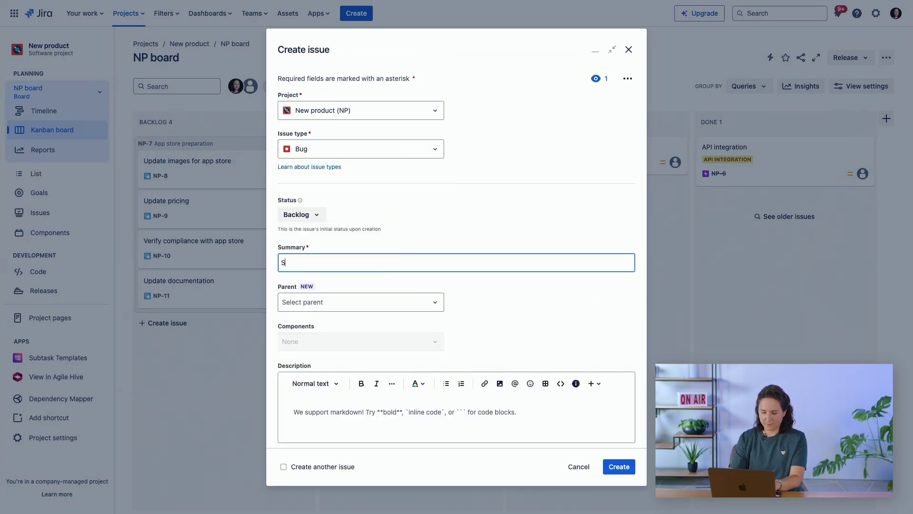
type("creen is not load")
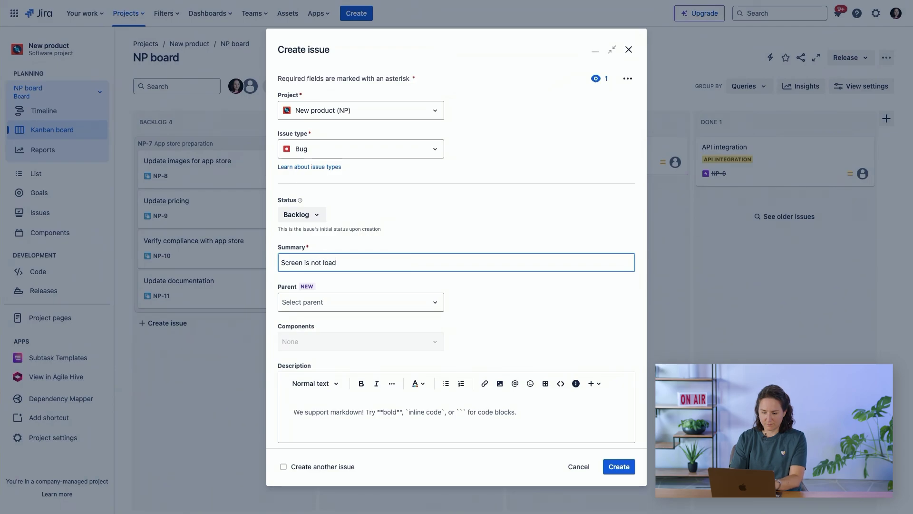
type("ing")
scroll(504, 278, "down", 4)
left_click(438, 358)
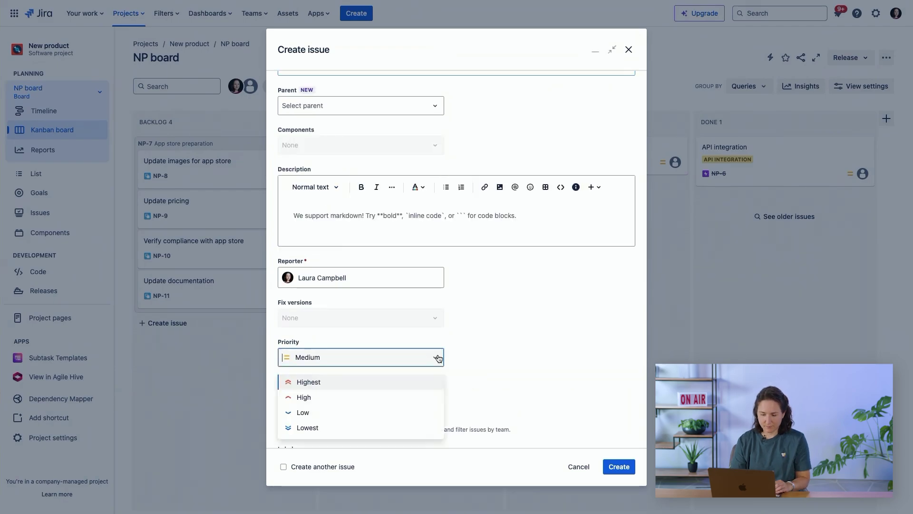
left_click(358, 376)
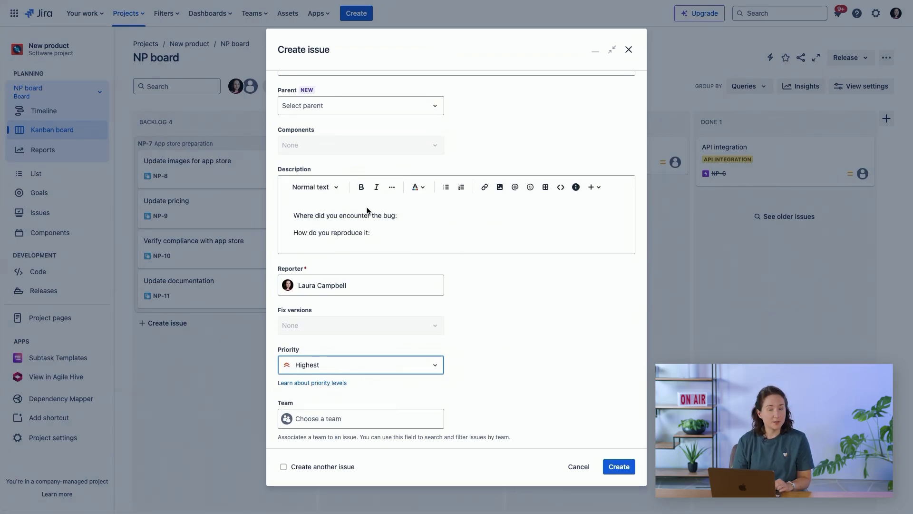
Search for and select the teammate as Assignee, then create the bug issue
left_click(425, 214)
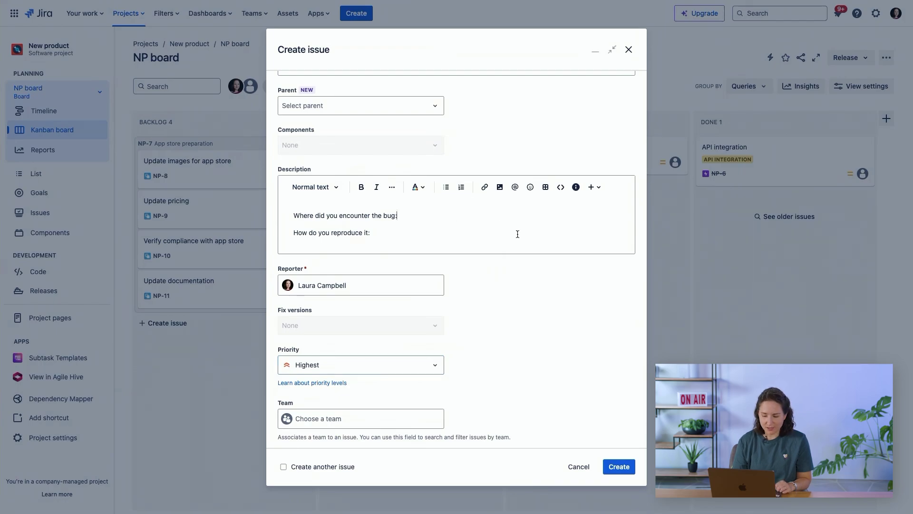
scroll(562, 264, "up", 3)
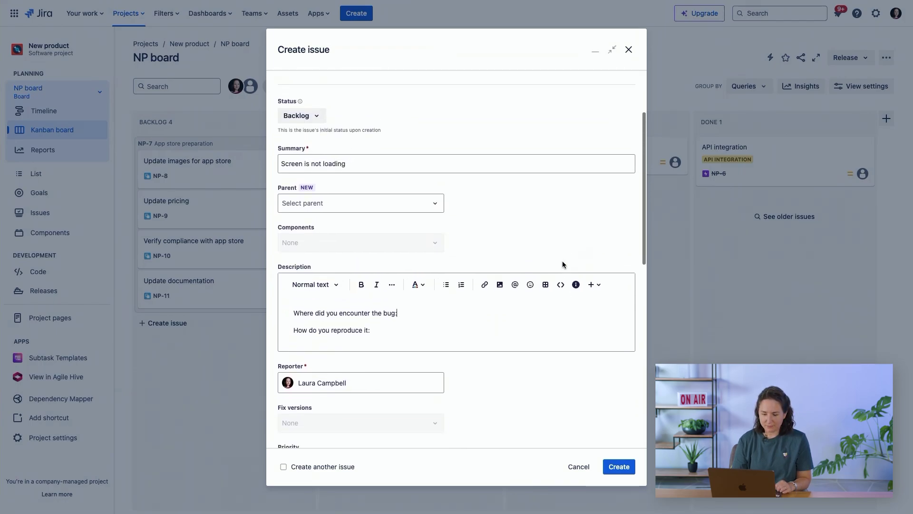
scroll(562, 263, "down", 5)
scroll(562, 265, "down", 5)
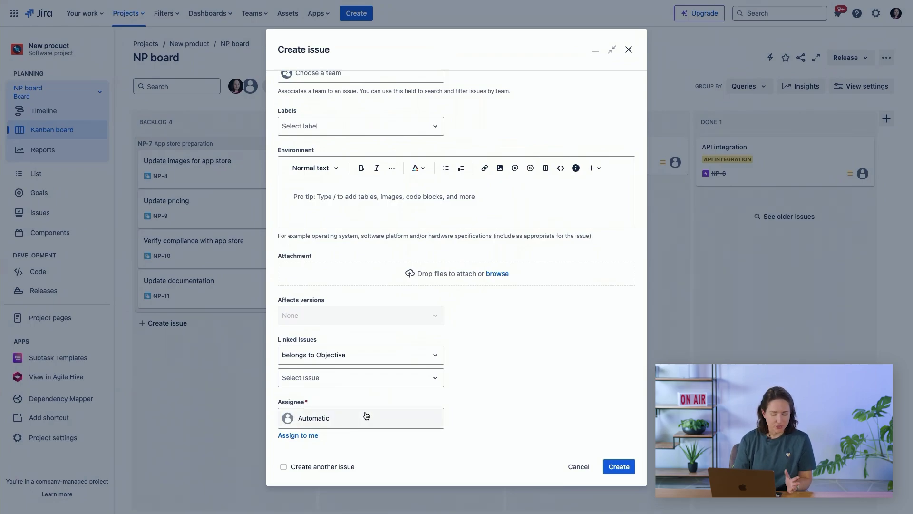
left_click(332, 422)
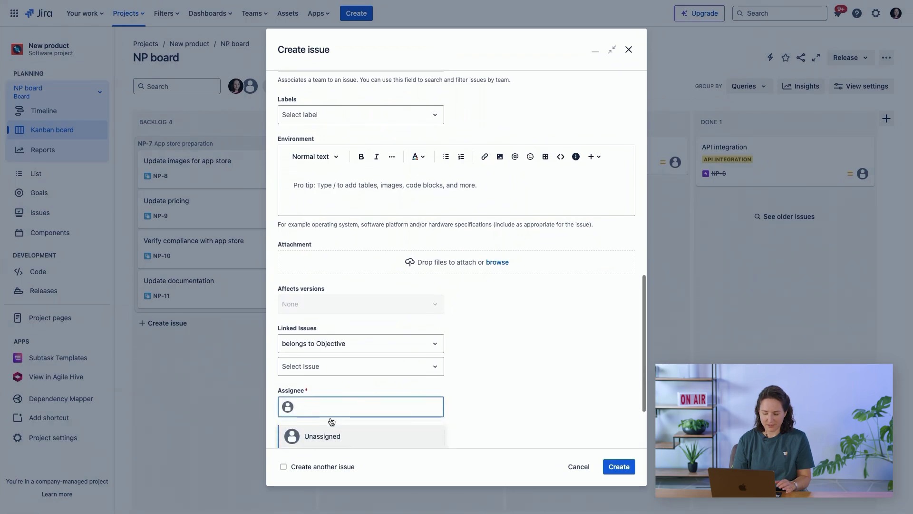
type("luk")
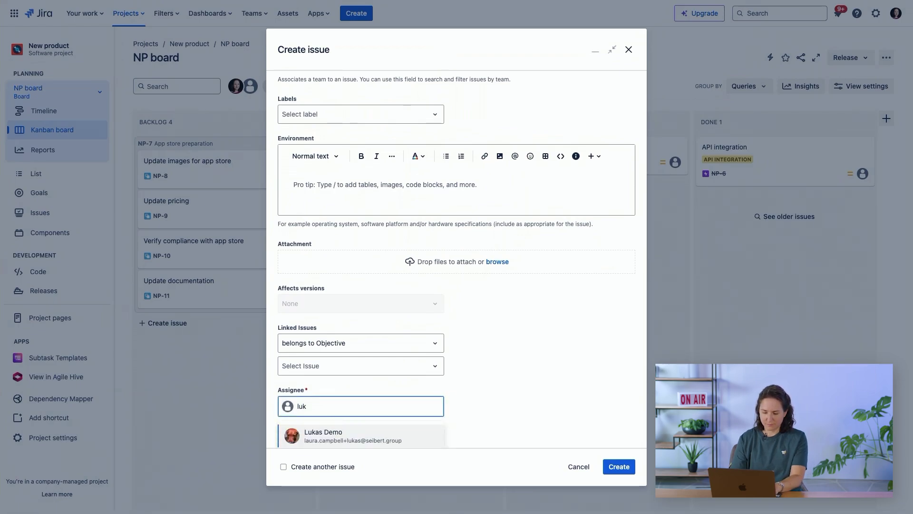
key("Return")
left_click(619, 467)
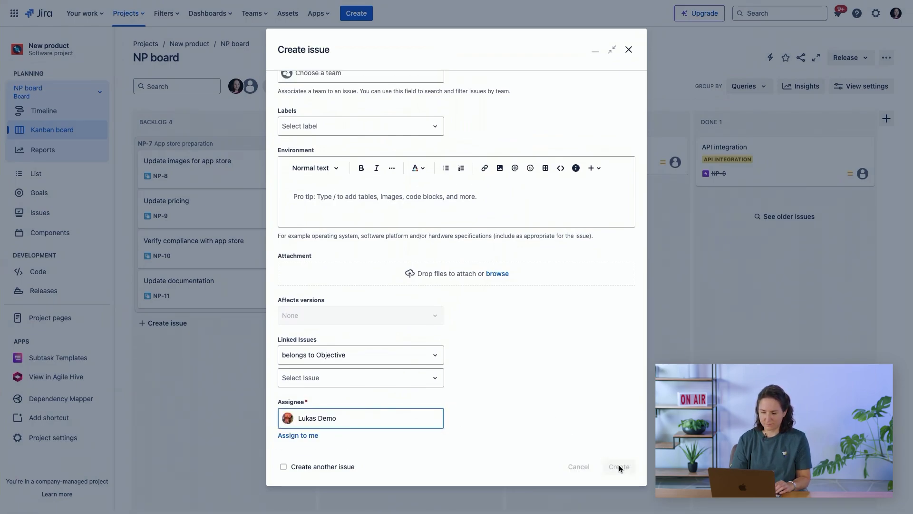